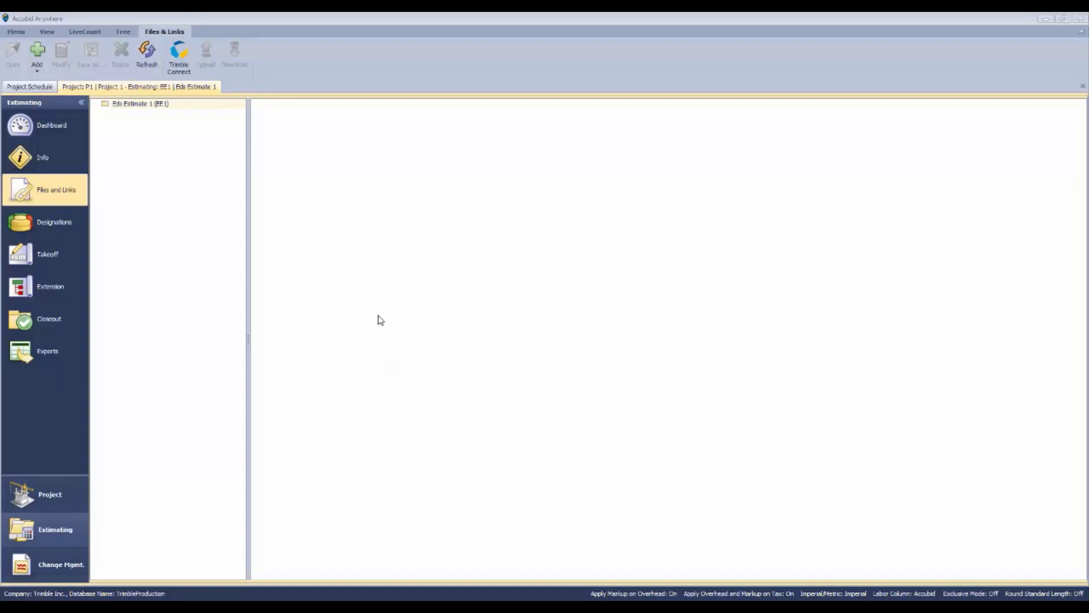
Attach M2.pdf from the CME L-100 Drawings folder to the EE1 estimate's files.
{"action": "left_click", "coordinate": [40, 74]}
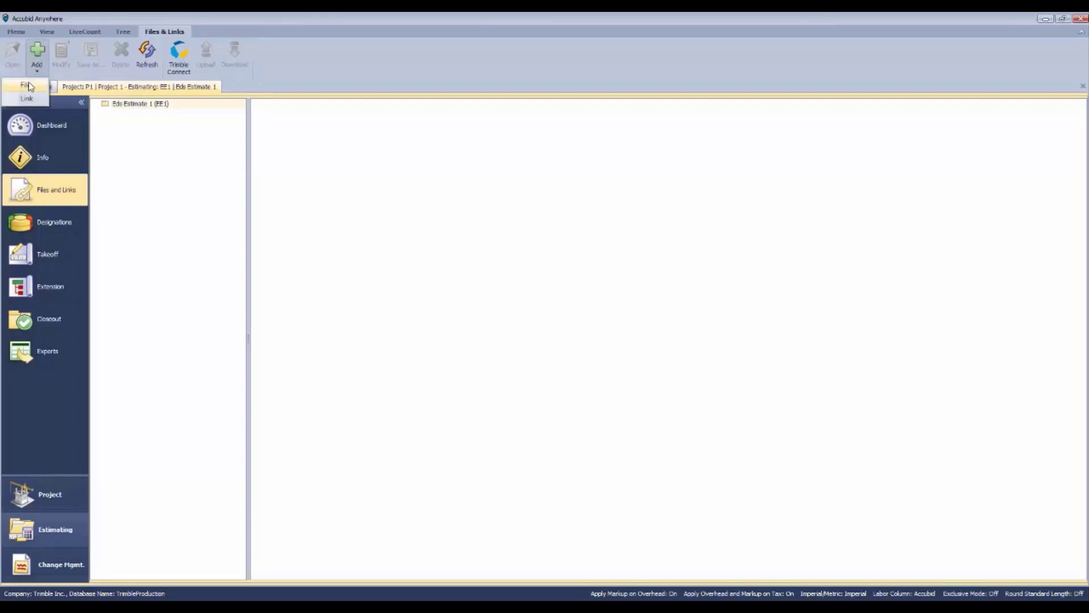
{"action": "left_click", "coordinate": [28, 86]}
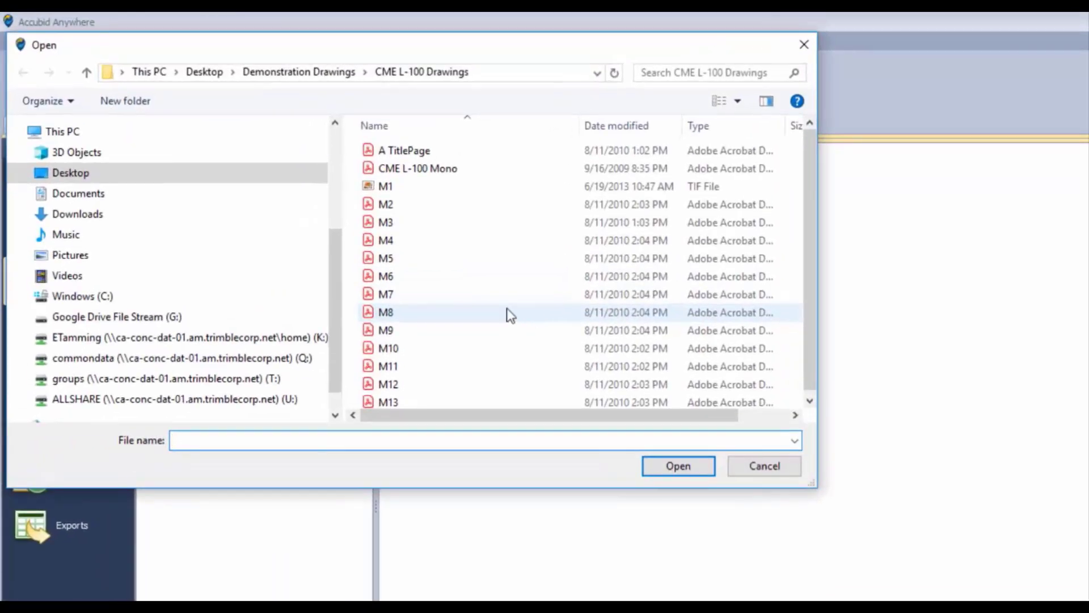
{"action": "left_click", "coordinate": [387, 204]}
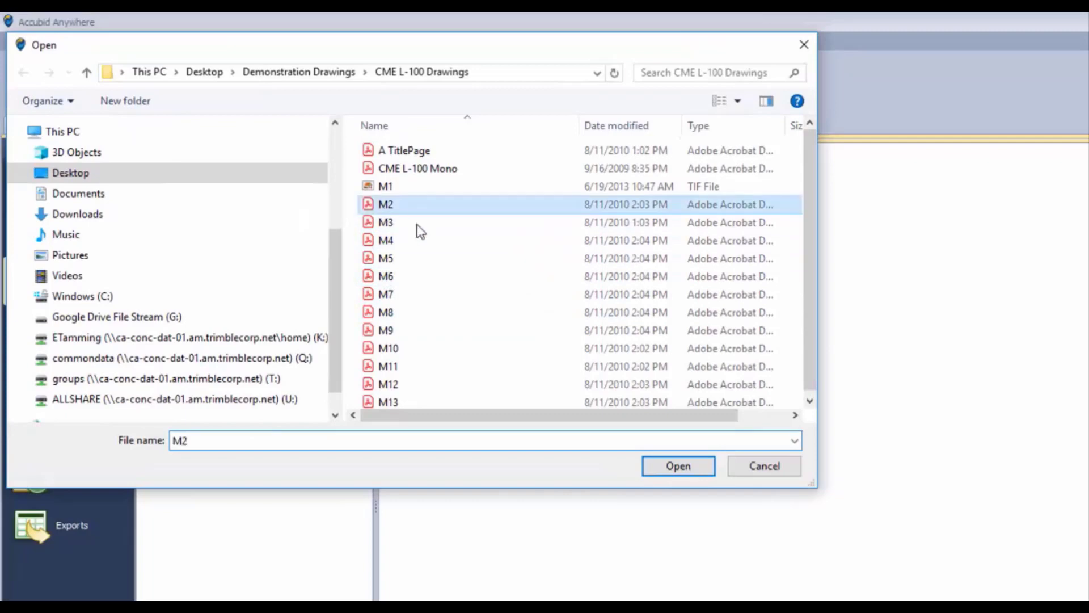
{"action": "left_click", "coordinate": [666, 470]}
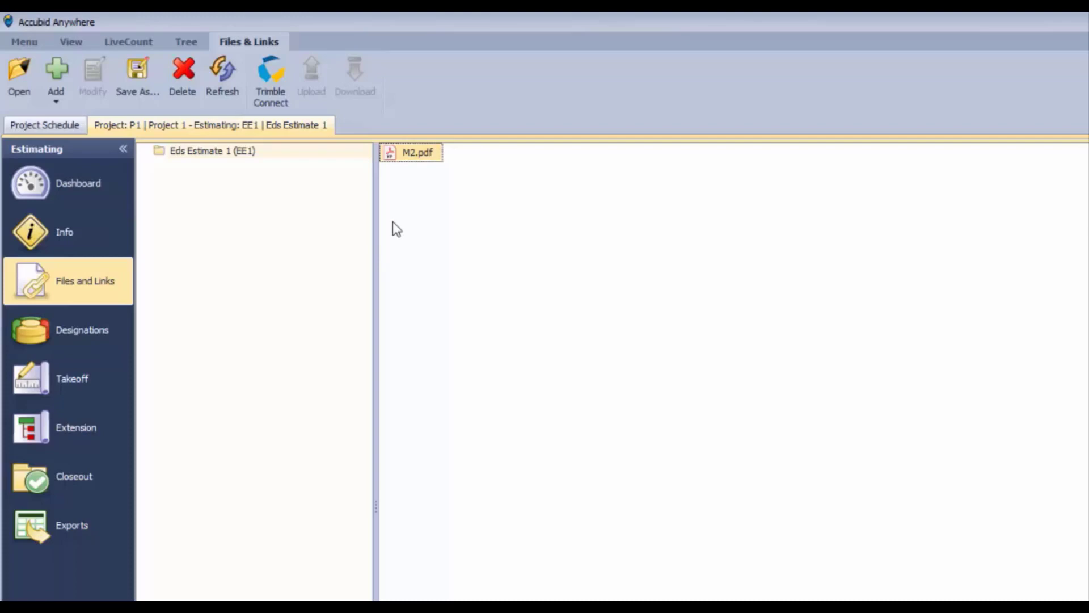
{"action": "double_click", "coordinate": [416, 161]}
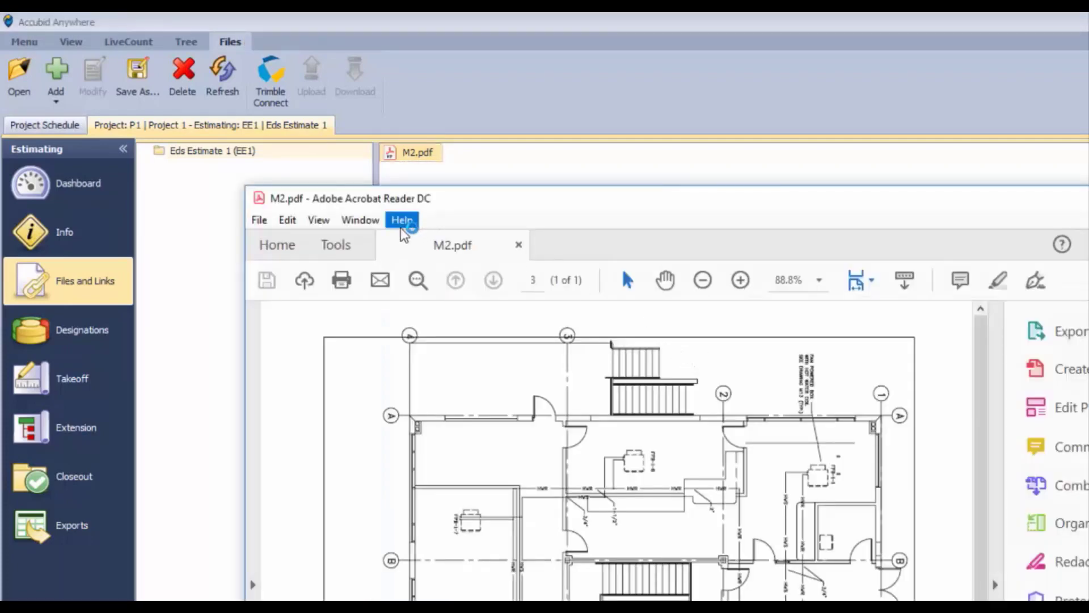
{"action": "left_click_drag", "start_coordinate": [800, 199], "coordinate": [821, 157]}
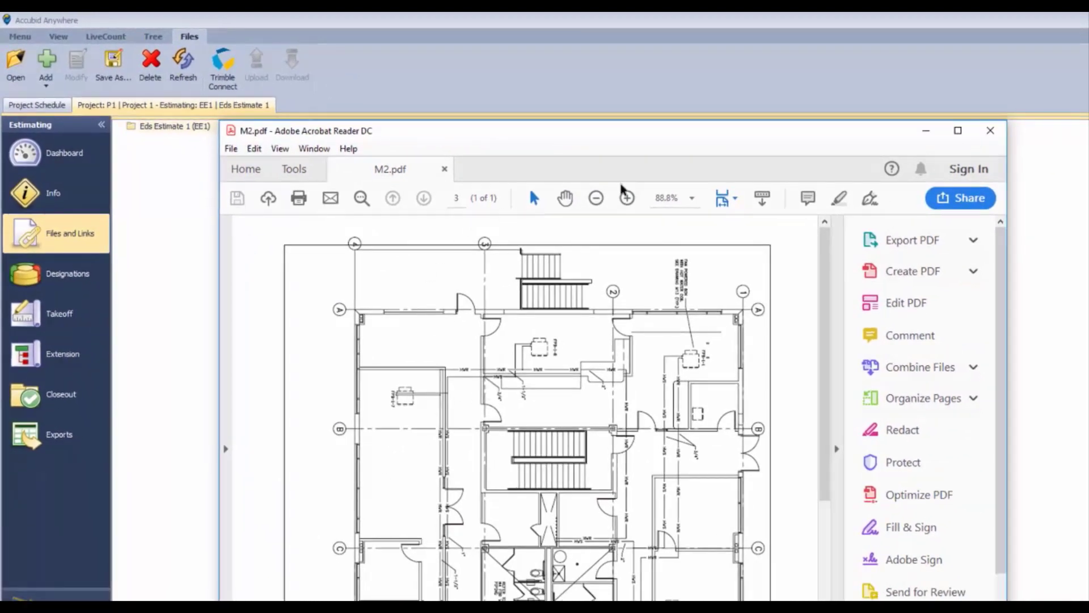
{"action": "left_click", "coordinate": [990, 130]}
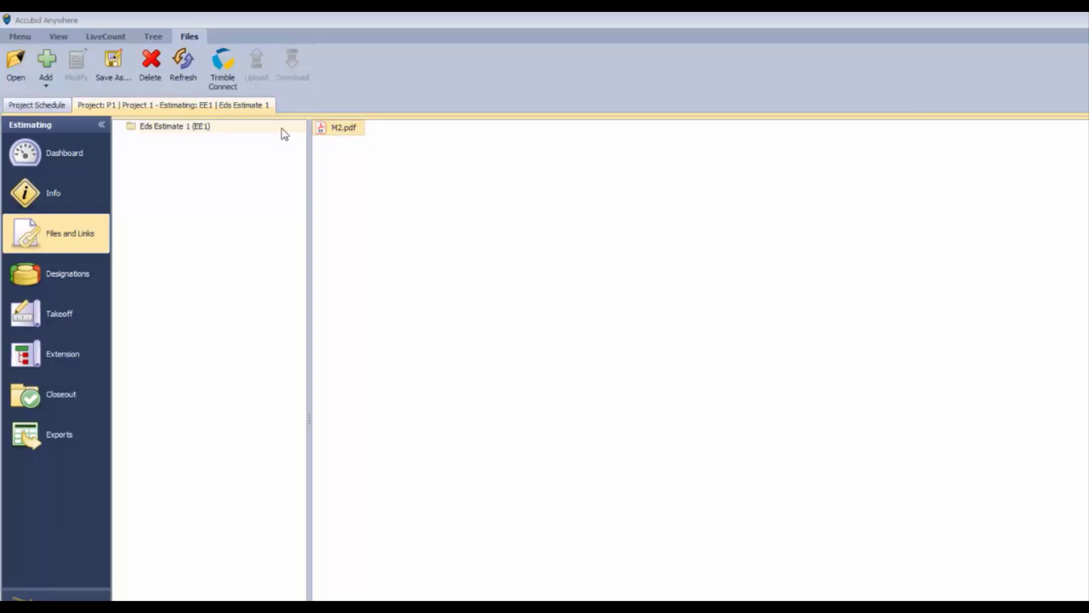
Add a folder link to Demonstration Drawings\CME L-100 Drawings with the description 'Drawings'.
{"action": "left_click", "coordinate": [46, 87]}
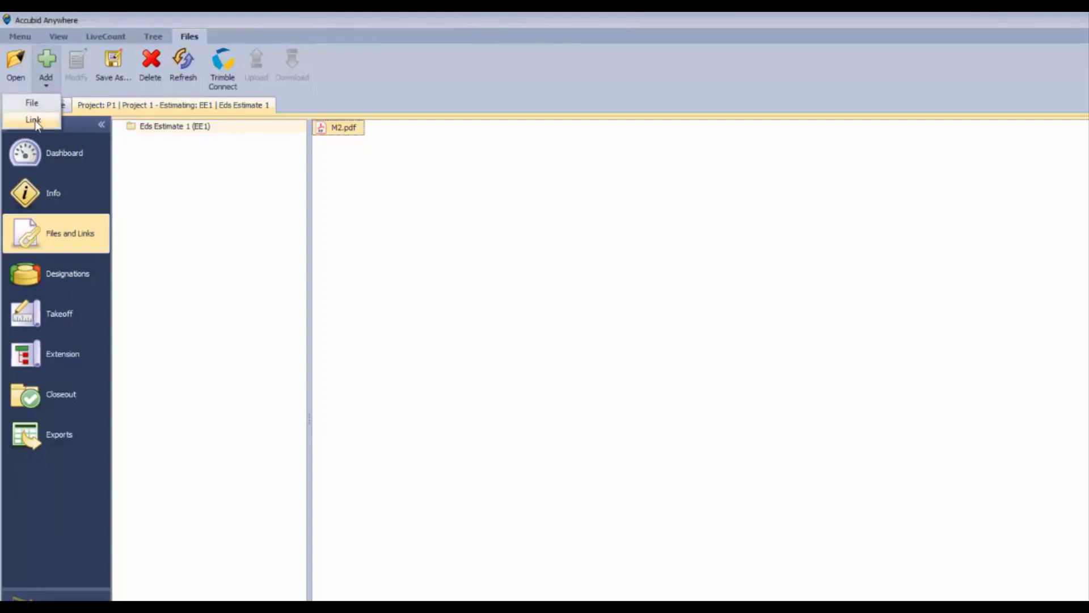
{"action": "left_click", "coordinate": [34, 121]}
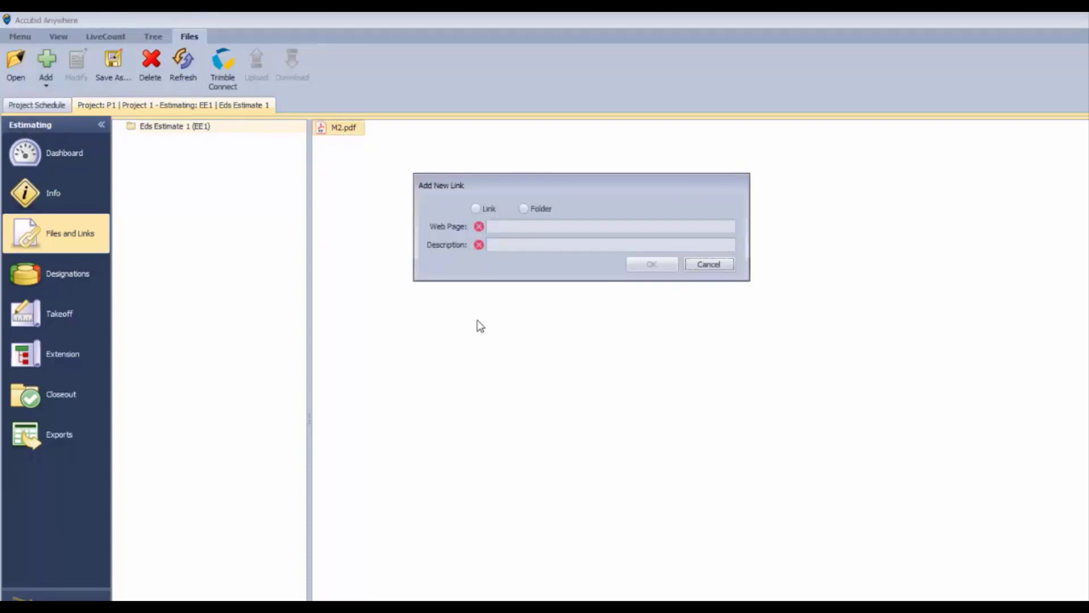
{"action": "left_click", "coordinate": [525, 208]}
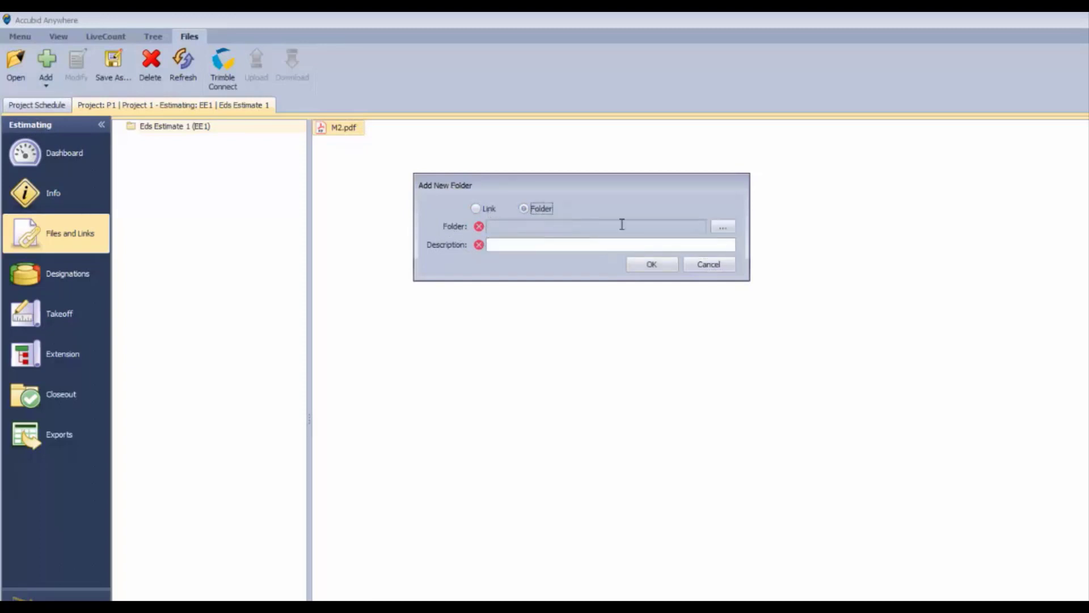
{"action": "left_click", "coordinate": [724, 228]}
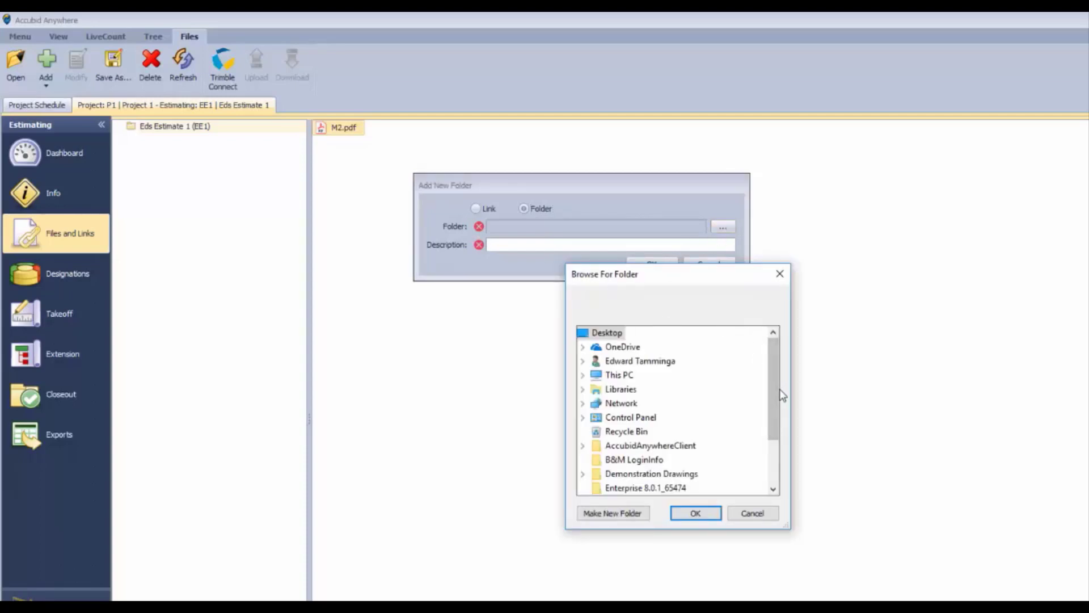
{"action": "left_click", "coordinate": [582, 473]}
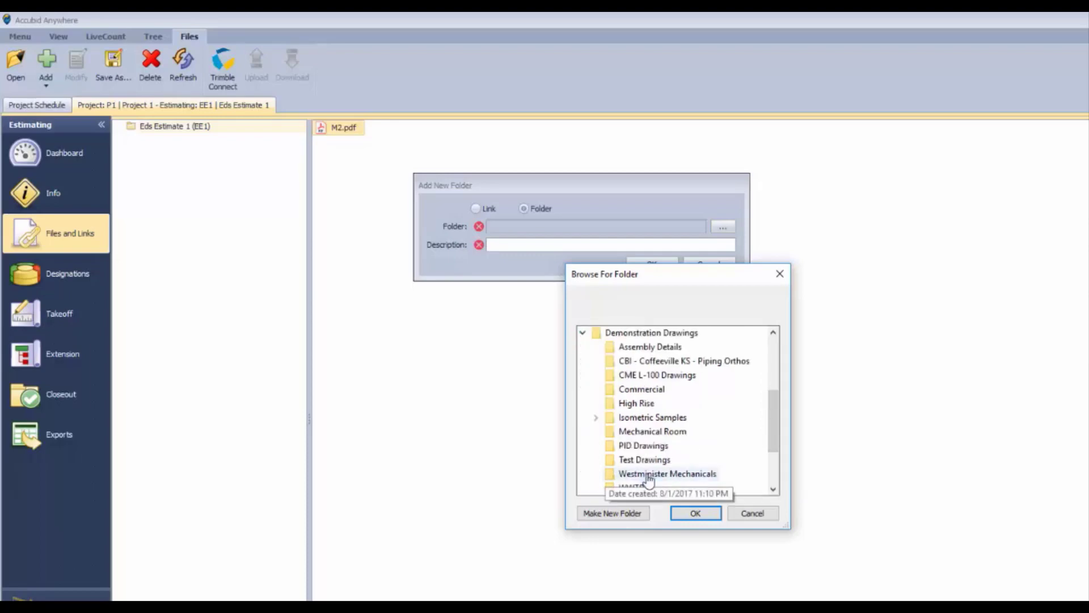
{"action": "left_click", "coordinate": [614, 377]}
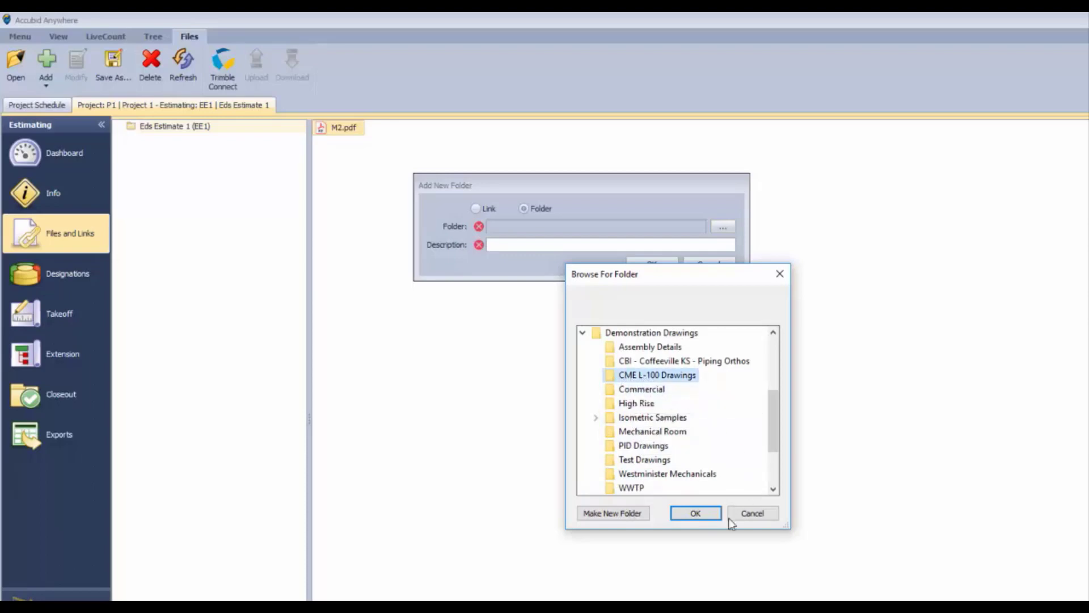
{"action": "left_click", "coordinate": [697, 514]}
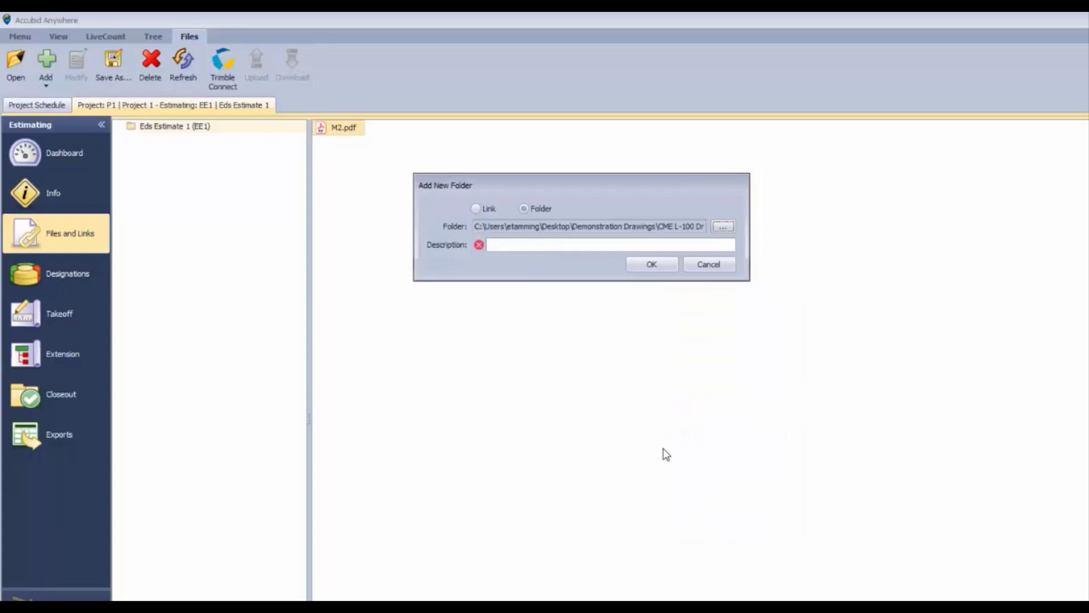
{"action": "left_click", "coordinate": [502, 245]}
{"action": "type", "text": "Drawings"}
{"action": "left_click", "coordinate": [636, 265]}
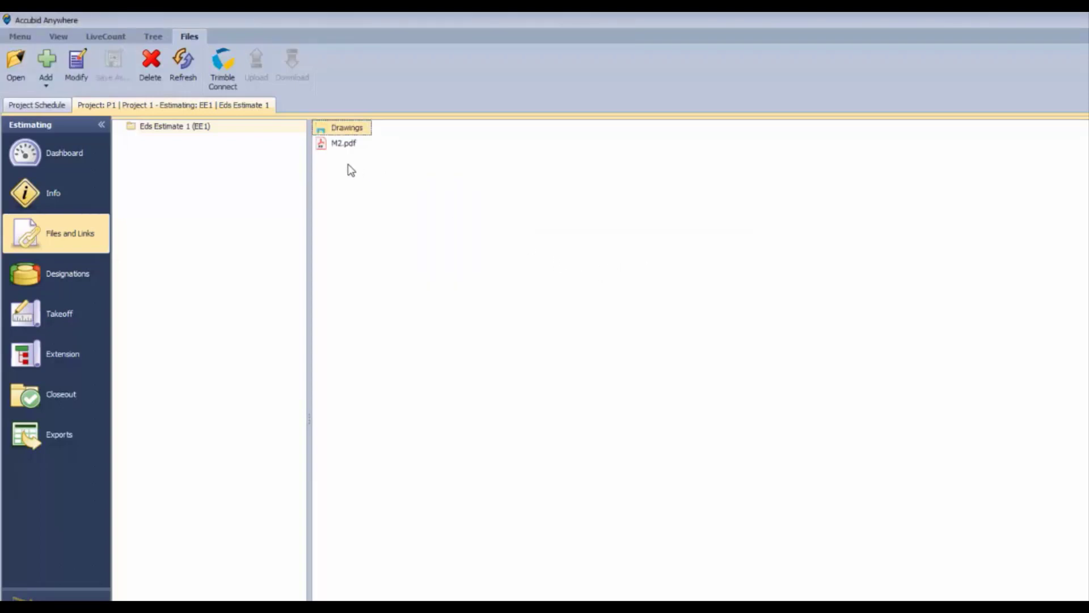
{"action": "double_click", "coordinate": [329, 132]}
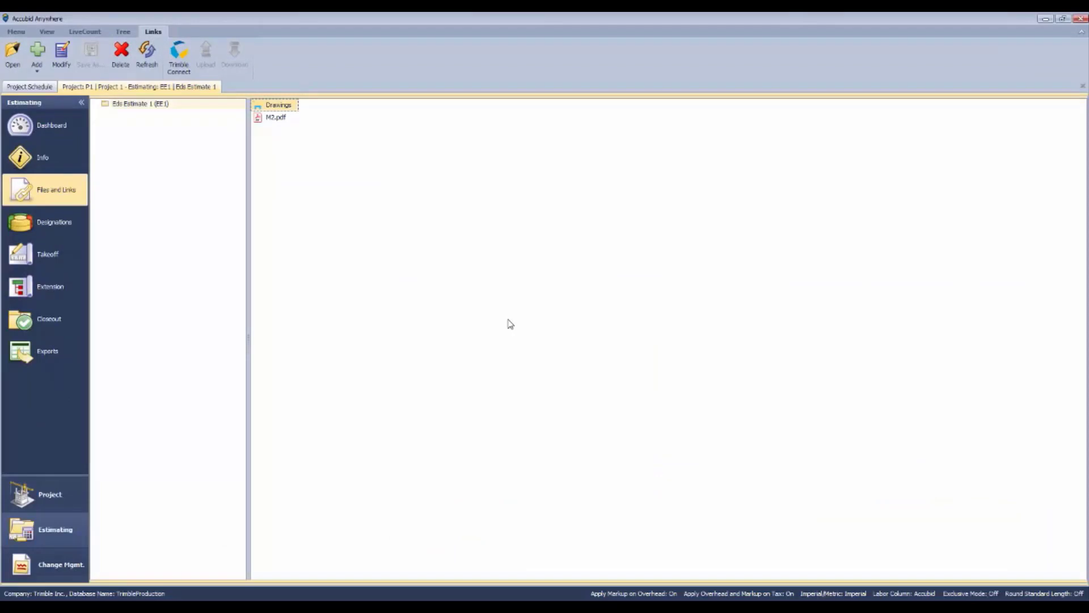
Start a new link entry of the web link type.
{"action": "left_click", "coordinate": [38, 71]}
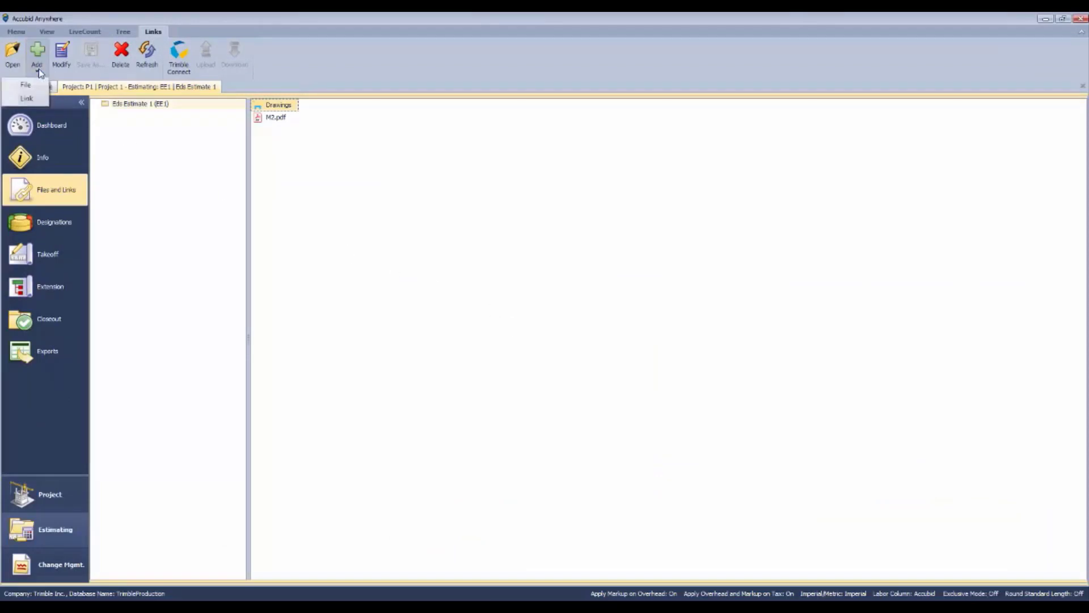
{"action": "left_click", "coordinate": [25, 103]}
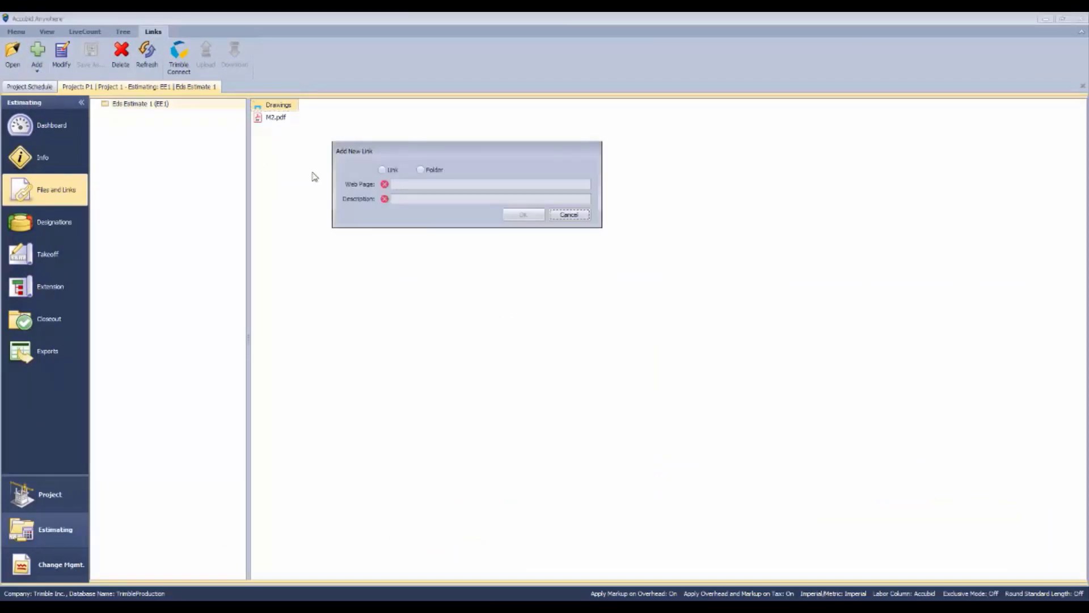
{"action": "left_click", "coordinate": [381, 170]}
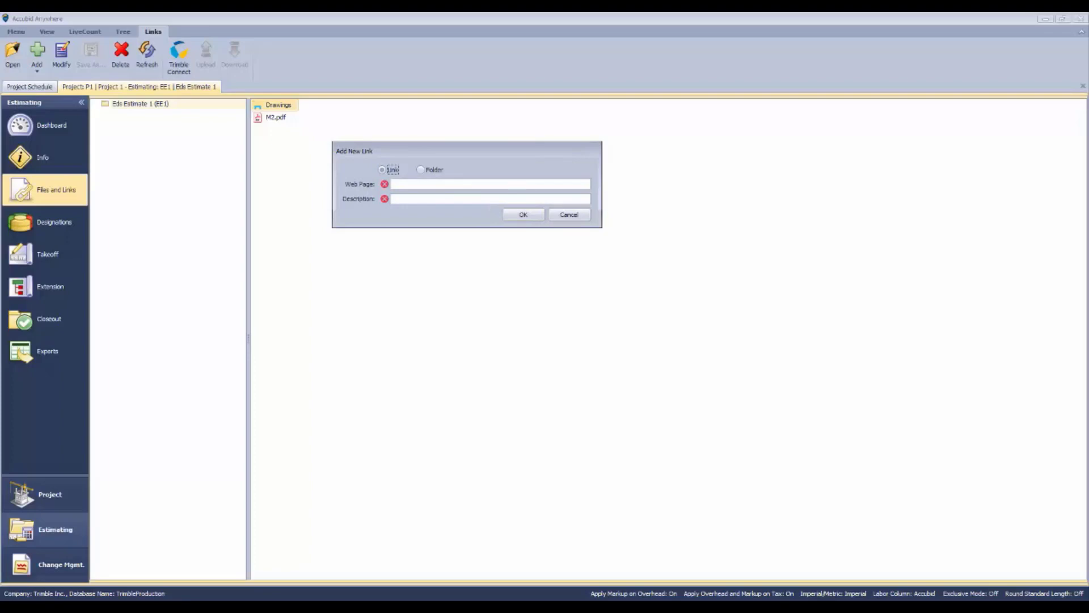
Copy the Trane IntelliPak manual's web address from the Chrome address bar.
{"action": "left_click_drag", "start_coordinate": [1088, 34], "coordinate": [564, 103]}
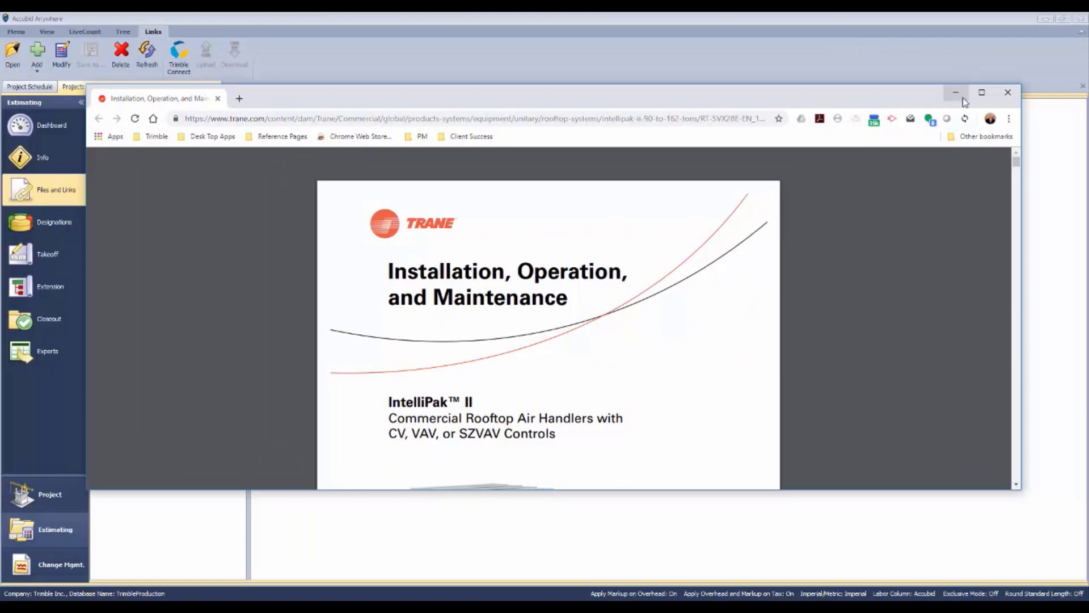
{"action": "left_click", "coordinate": [502, 118]}
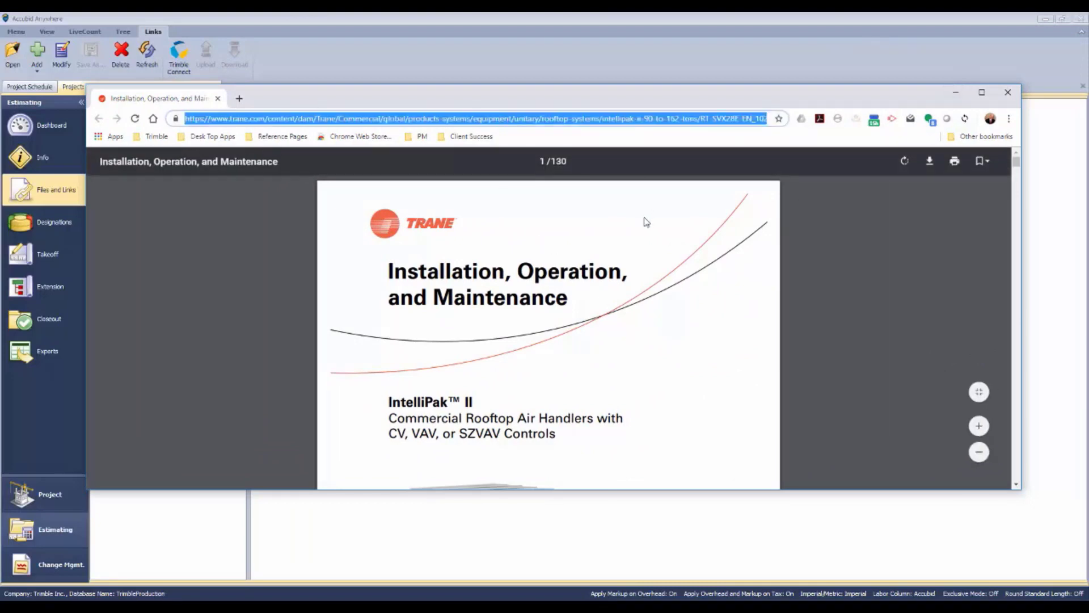
{"action": "left_click_drag", "start_coordinate": [502, 102], "coordinate": [1088, 119]}
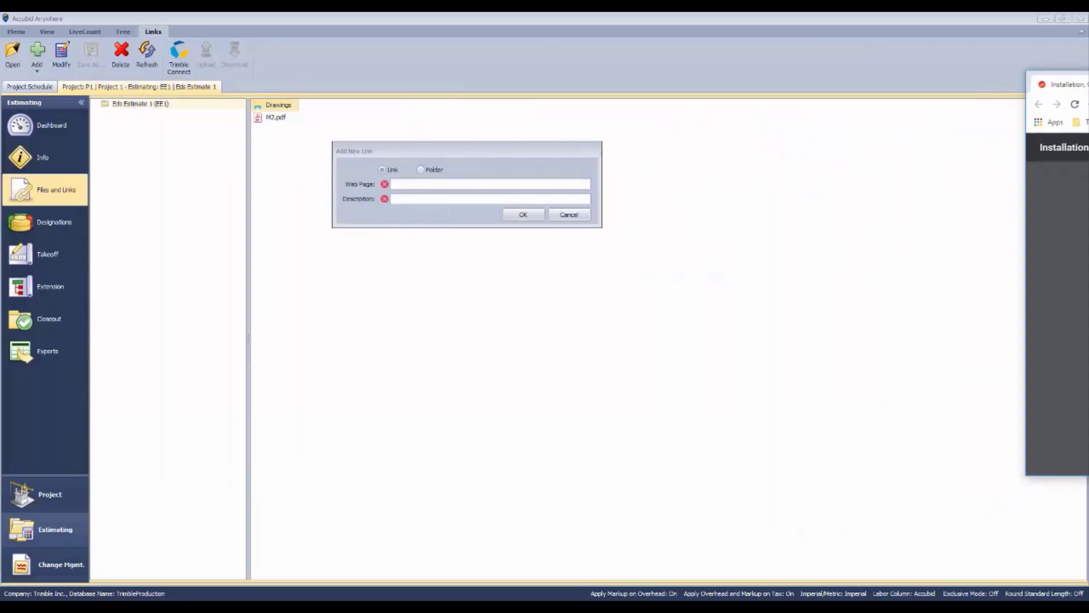
Paste the manual's URL as the web page, describe it 'Roof Top Equipment', and save the link.
{"action": "left_click", "coordinate": [403, 183]}
{"action": "key", "text": "ctrl+v"}
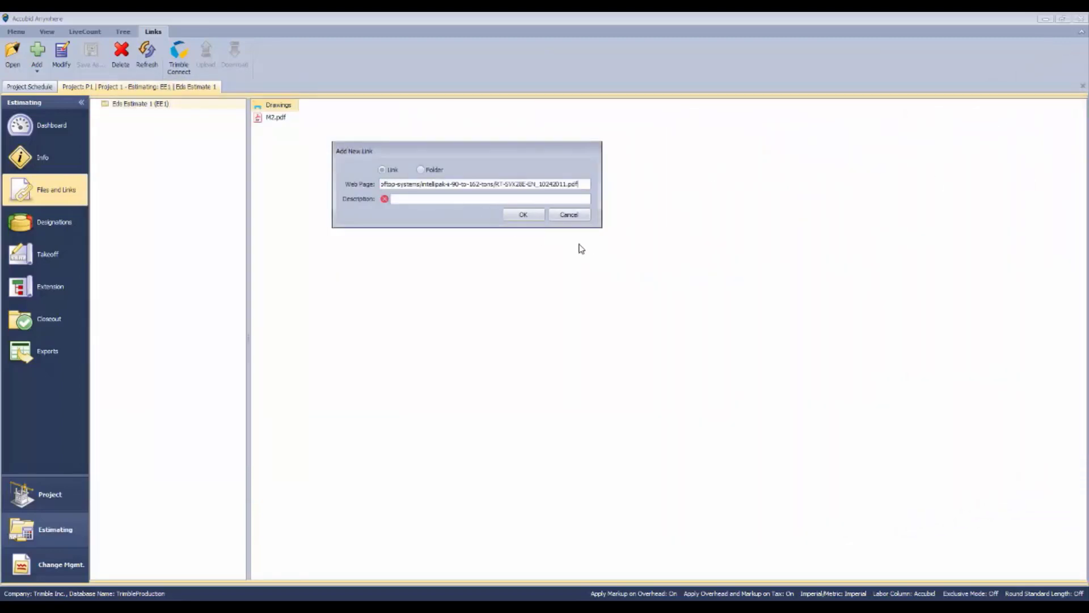
{"action": "left_click", "coordinate": [424, 199]}
{"action": "type", "text": "Roof Top Equipment"}
{"action": "left_click", "coordinate": [520, 216]}
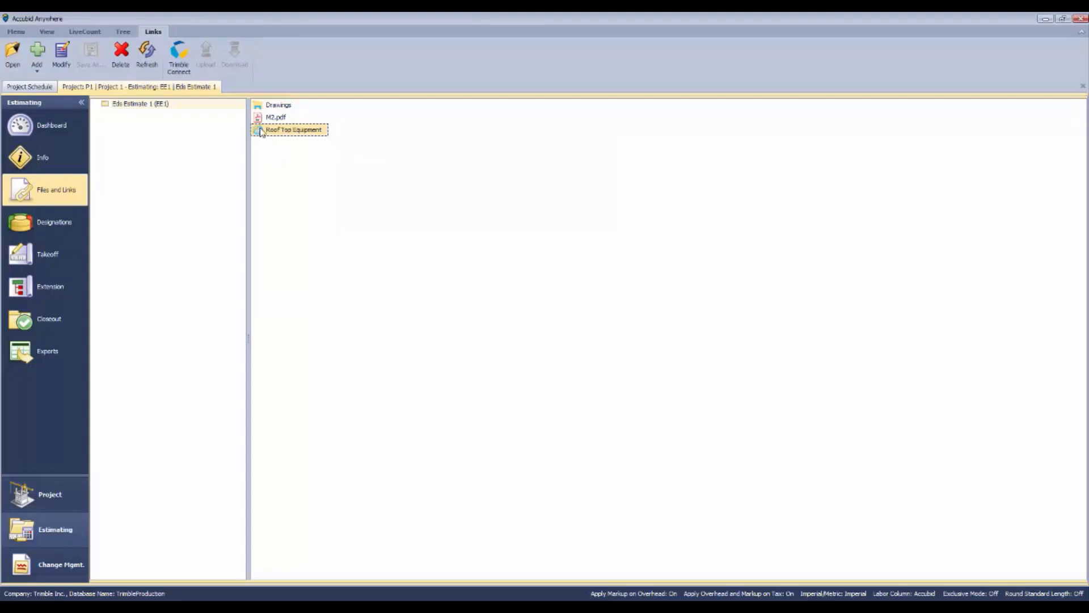
Open the Roof Top Equipment link to show the Trane IntelliPak II manual in Chrome.
{"action": "double_click", "coordinate": [261, 131]}
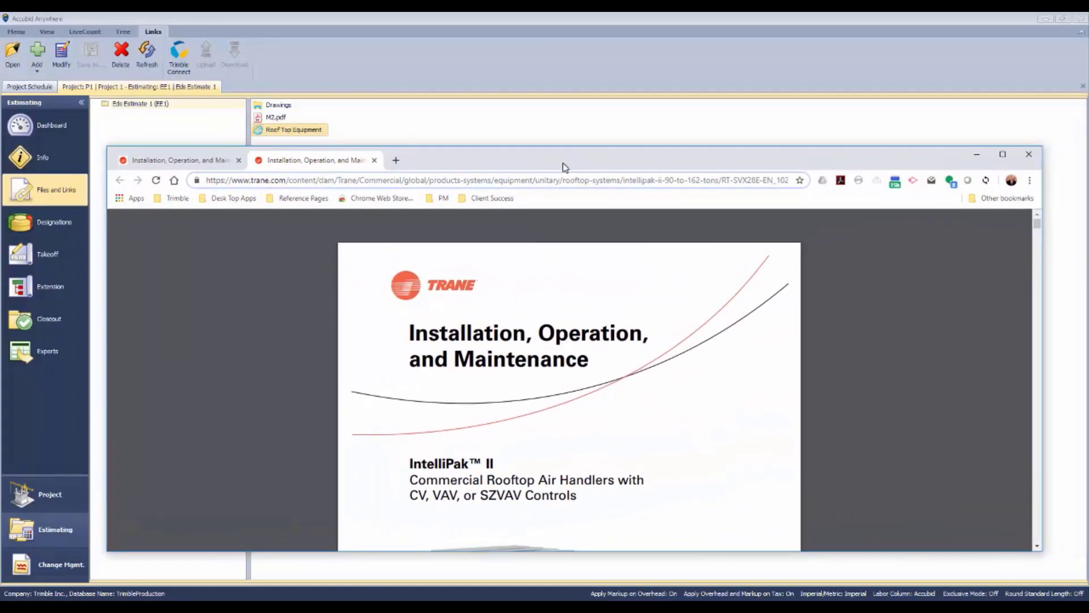
{"action": "left_click_drag", "start_coordinate": [565, 167], "coordinate": [560, 168]}
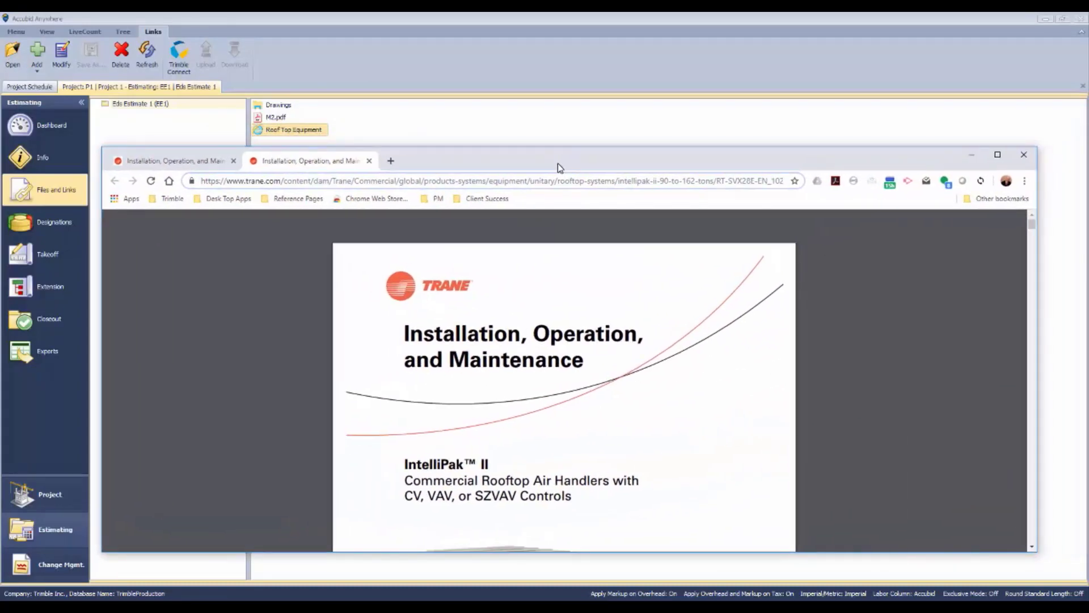